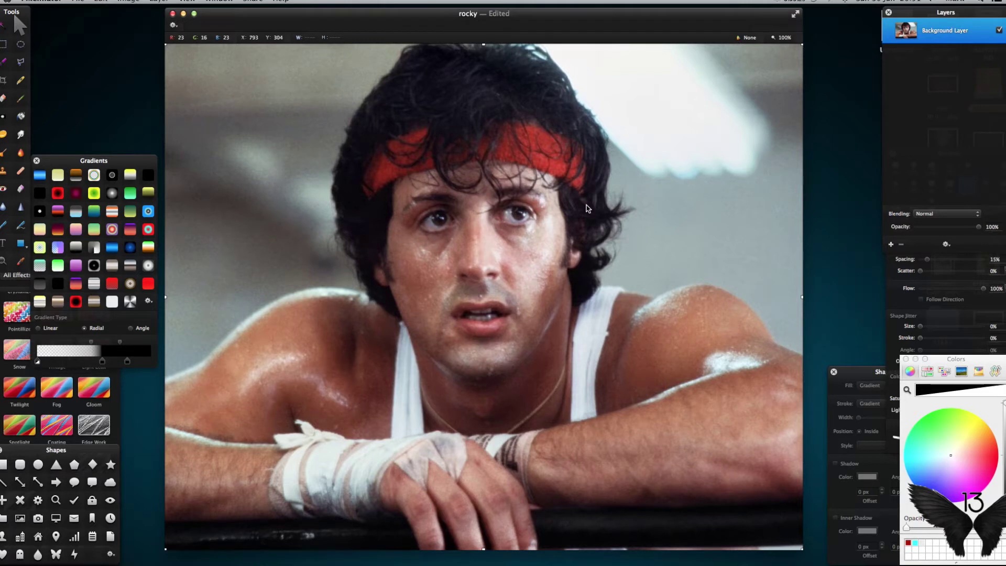
Make two duplicates of the Background Layer.
right_click(951, 42)
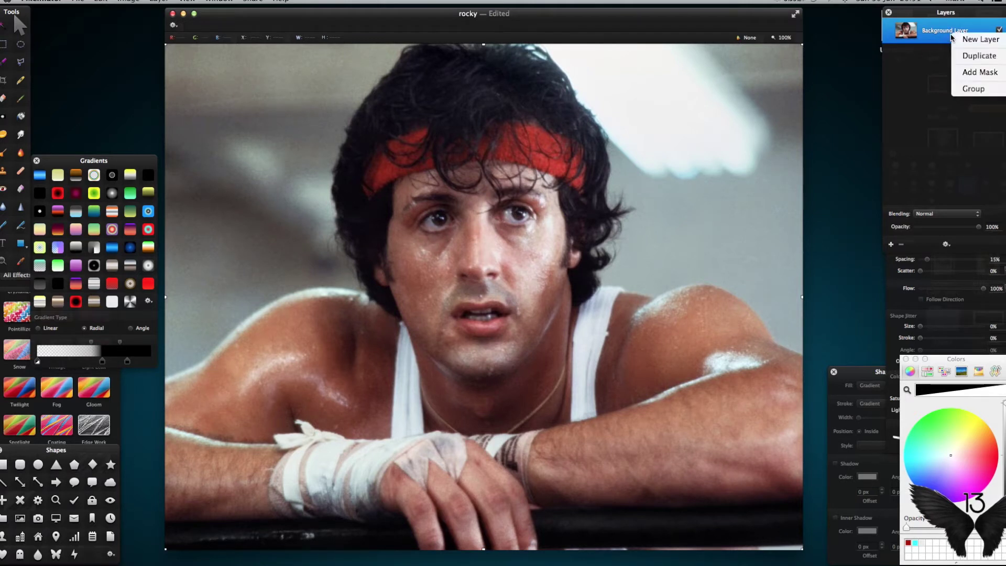
key("Escape")
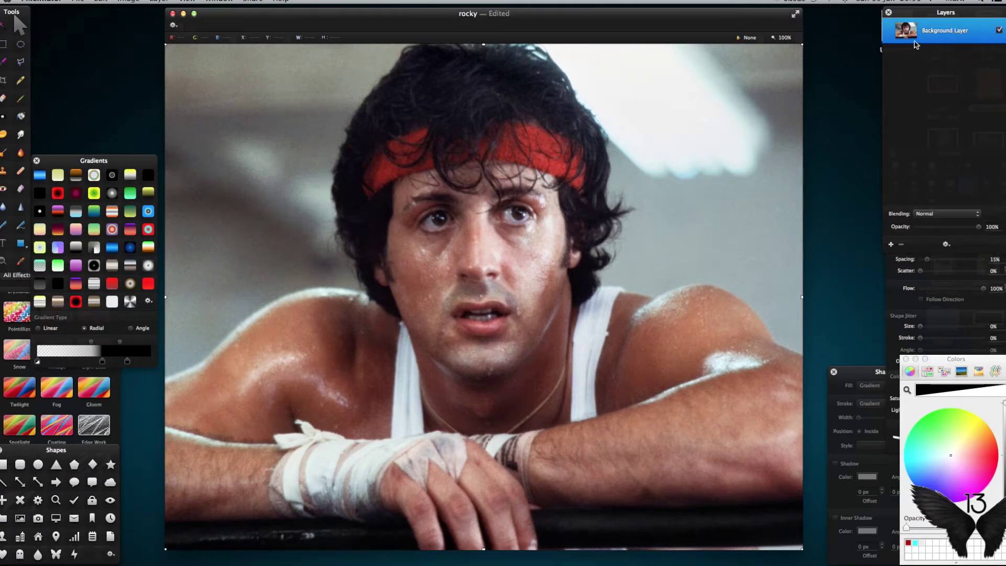
right_click(920, 29)
left_click(892, 84)
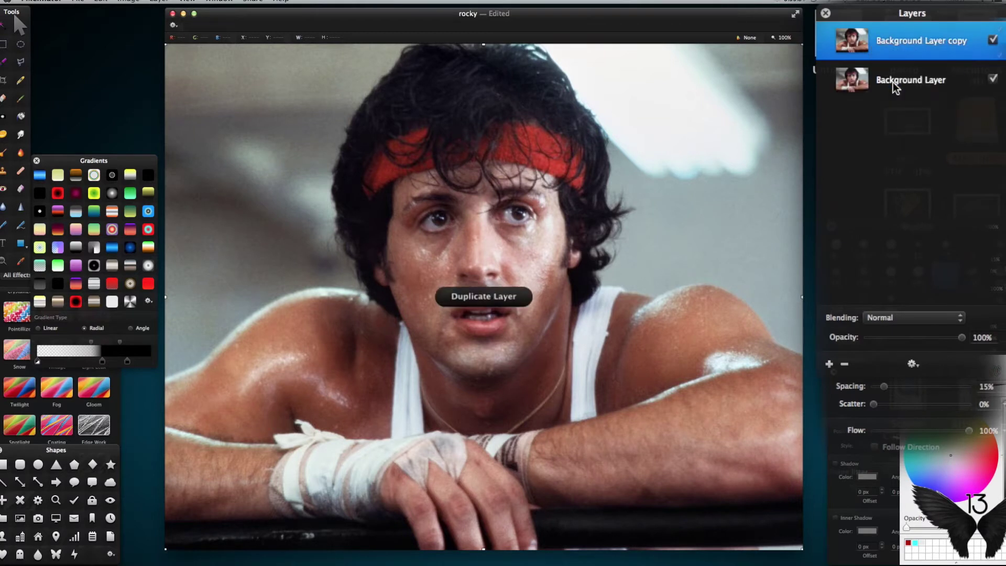
right_click(891, 82)
left_click(877, 114)
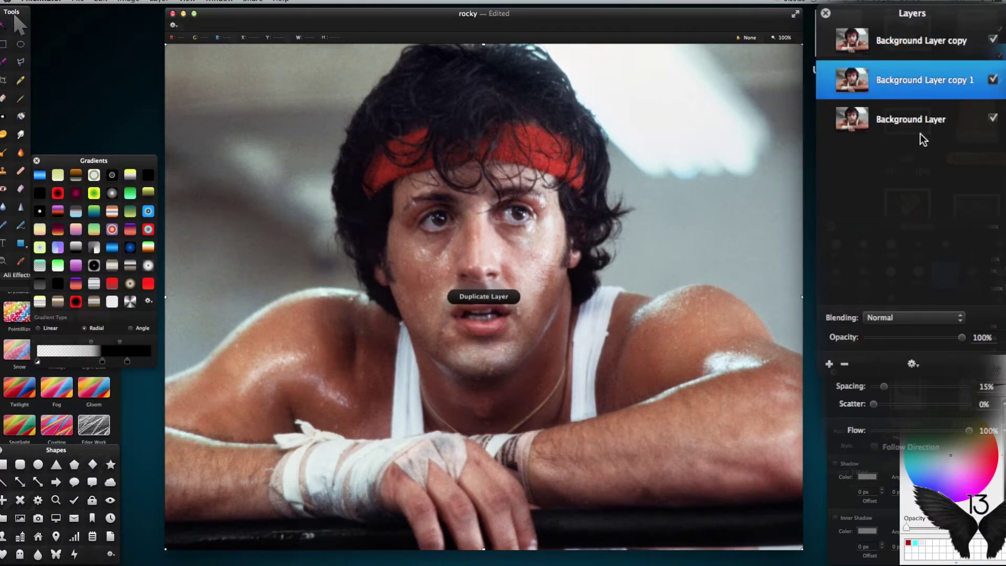
Rename the three stacked layers Bottom, Mid and Top.
double_click(917, 124)
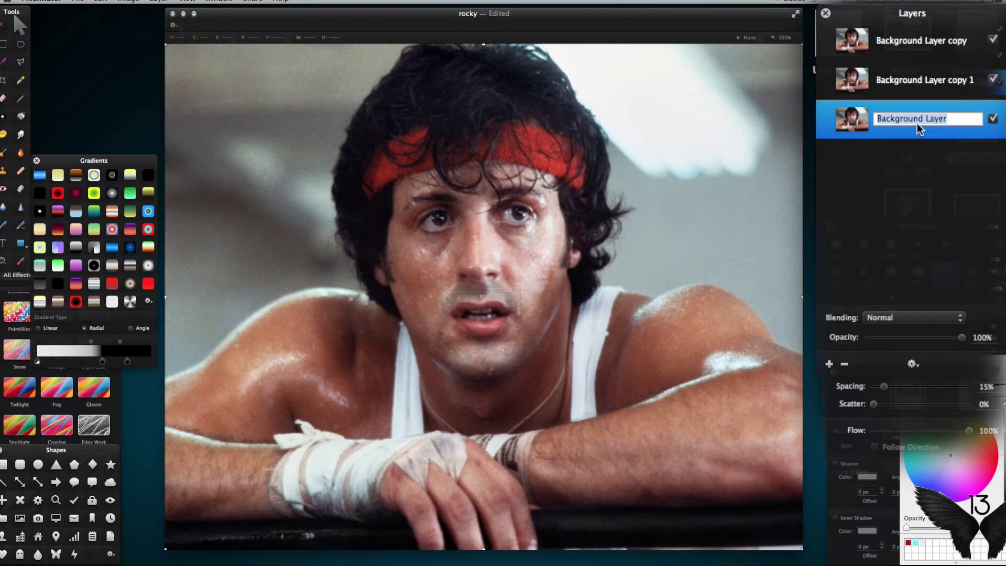
type("BOttom")
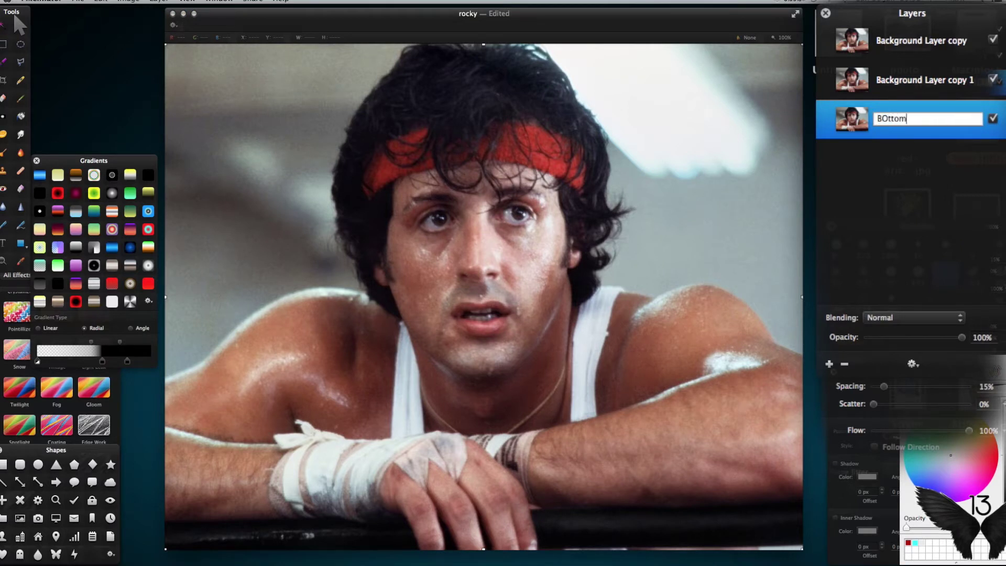
left_click(885, 117)
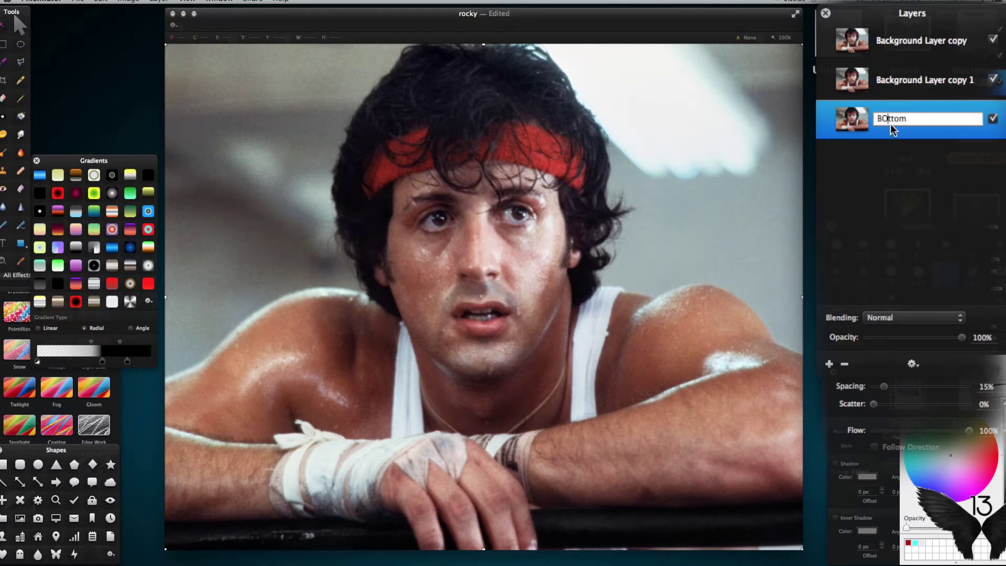
key("BackSpace")
type("o")
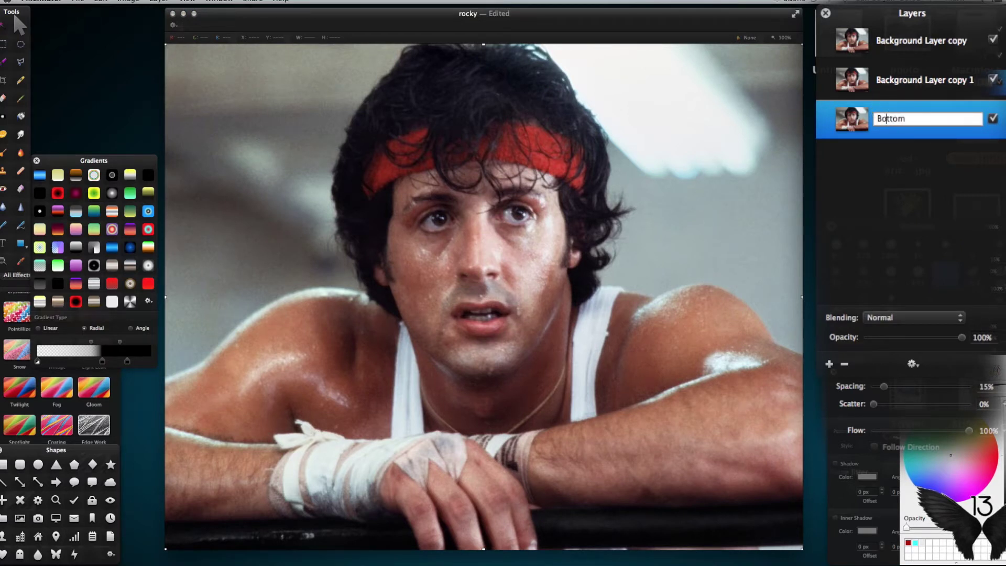
left_click(897, 84)
left_click(899, 83)
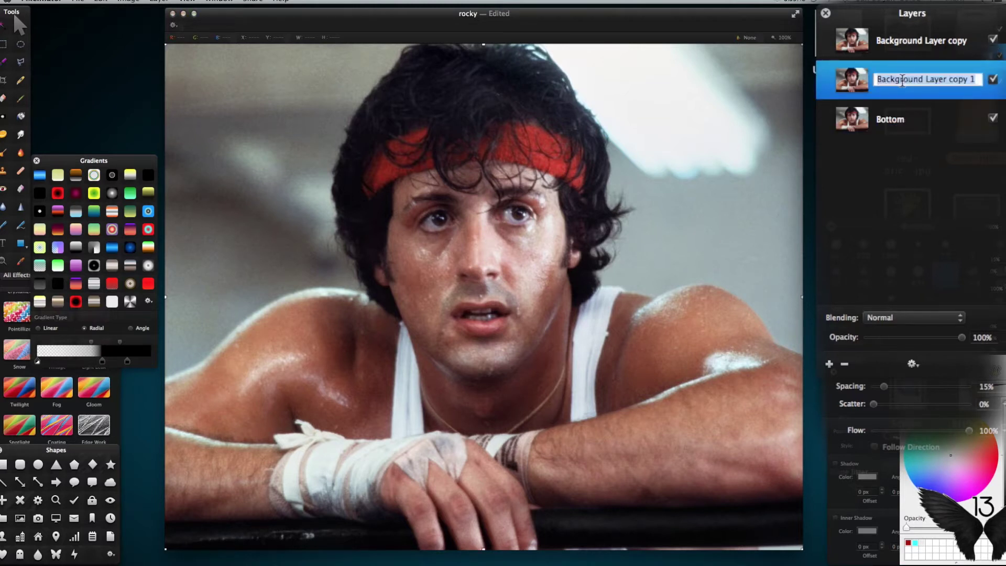
type("Mid")
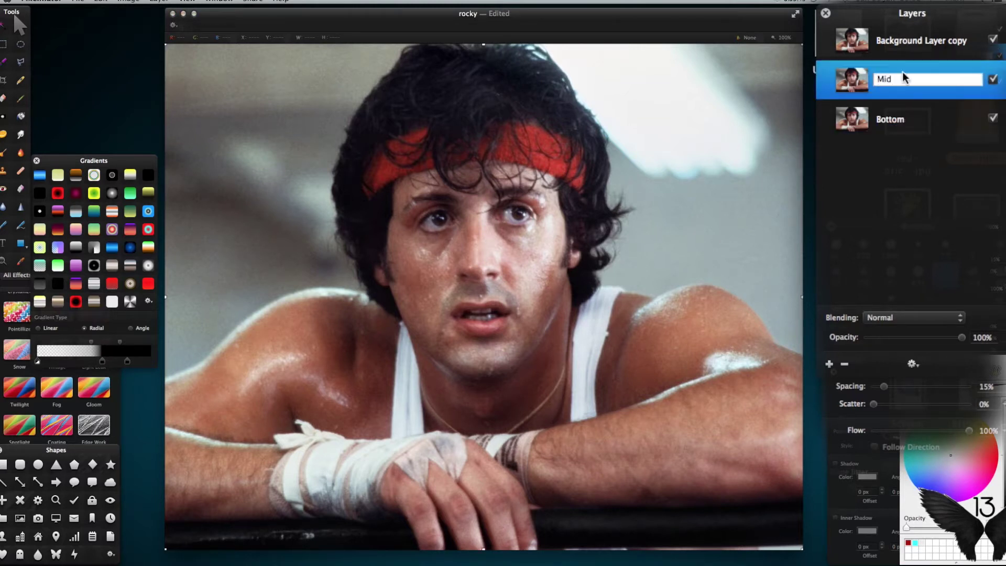
double_click(898, 43)
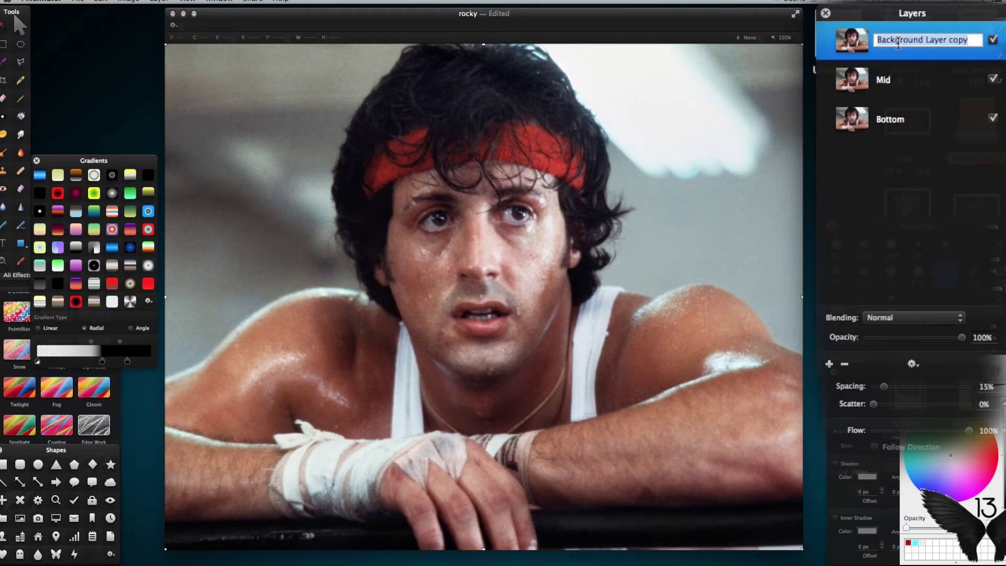
type("Top")
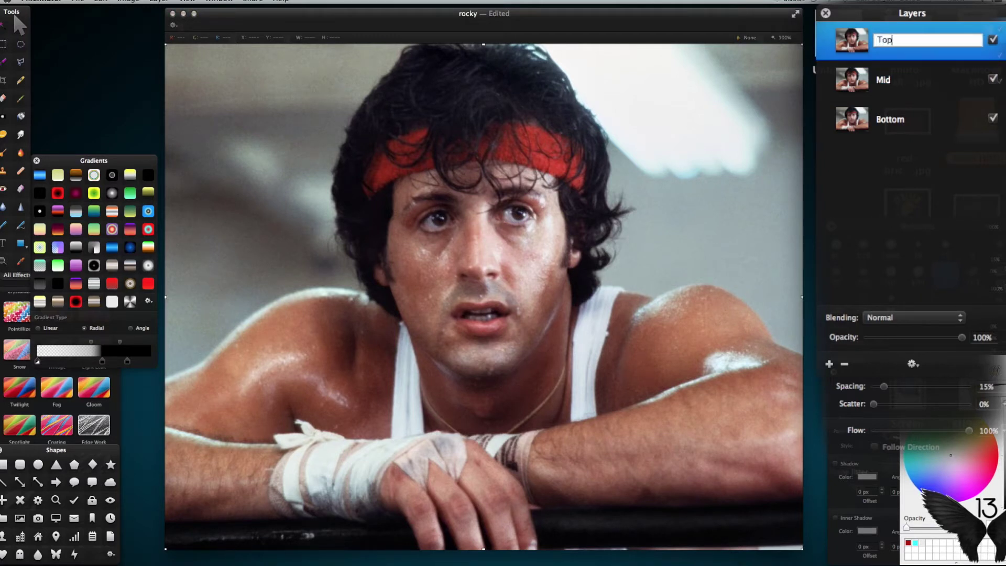
key("Return")
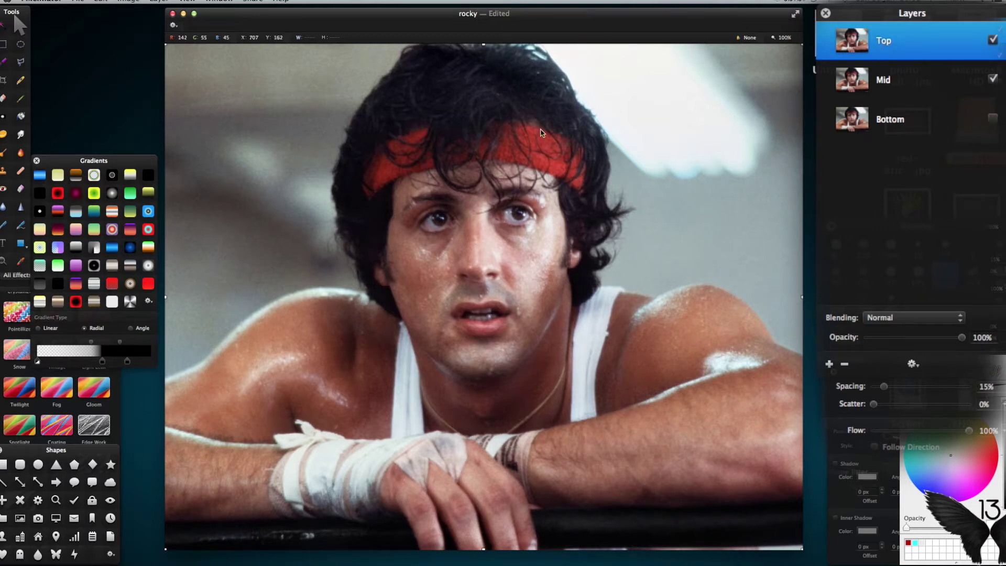
Apply the Invert effect from Color Adjustments to the Top layer.
left_click(90, 380)
scroll(106, 375, "up", 10)
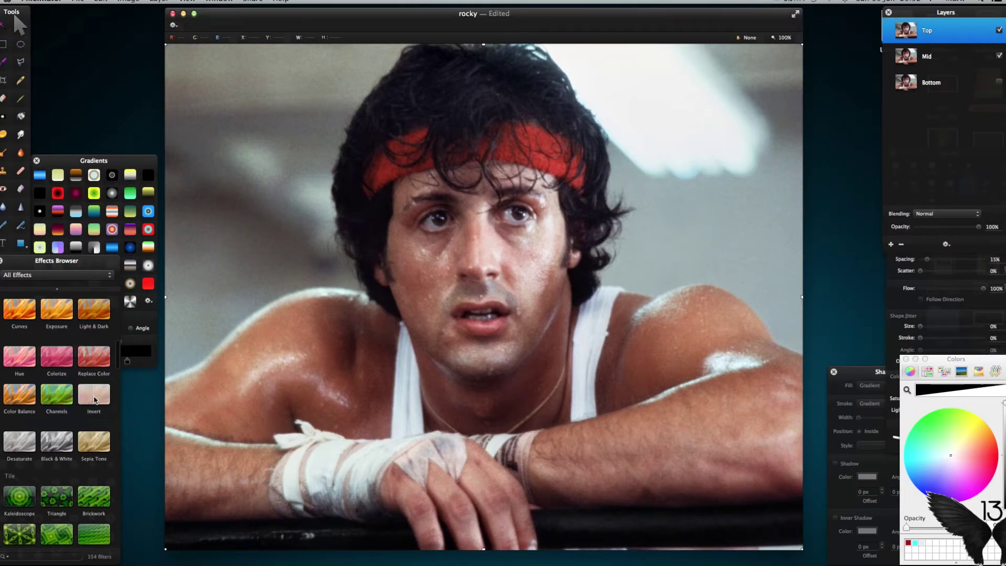
left_click_drag(95, 400, 314, 340)
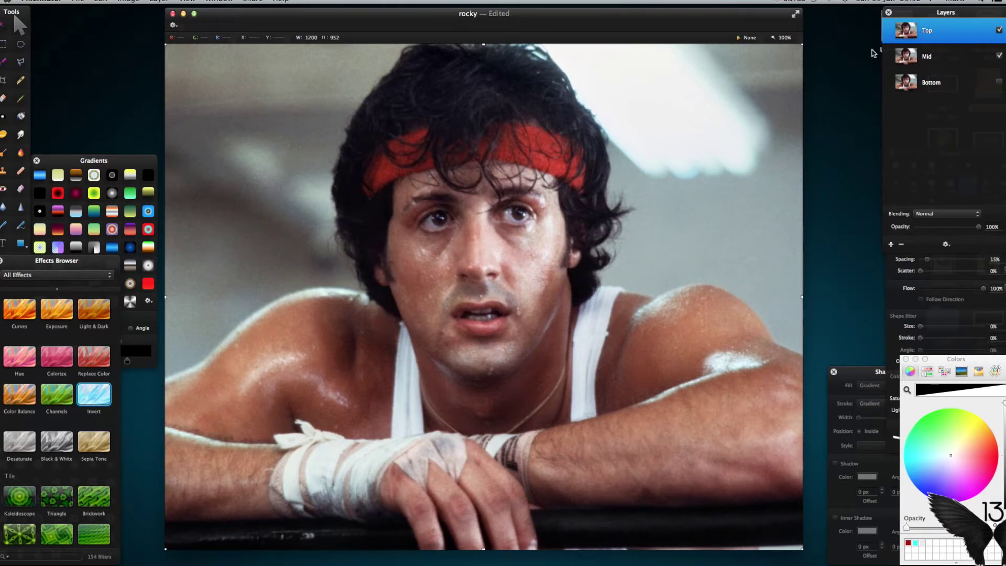
mouse_move(93, 393)
left_mouse_down()
mouse_move(929, 27)
mouse_move(466, 292)
mouse_move(108, 399)
left_mouse_up()
left_click(100, 395)
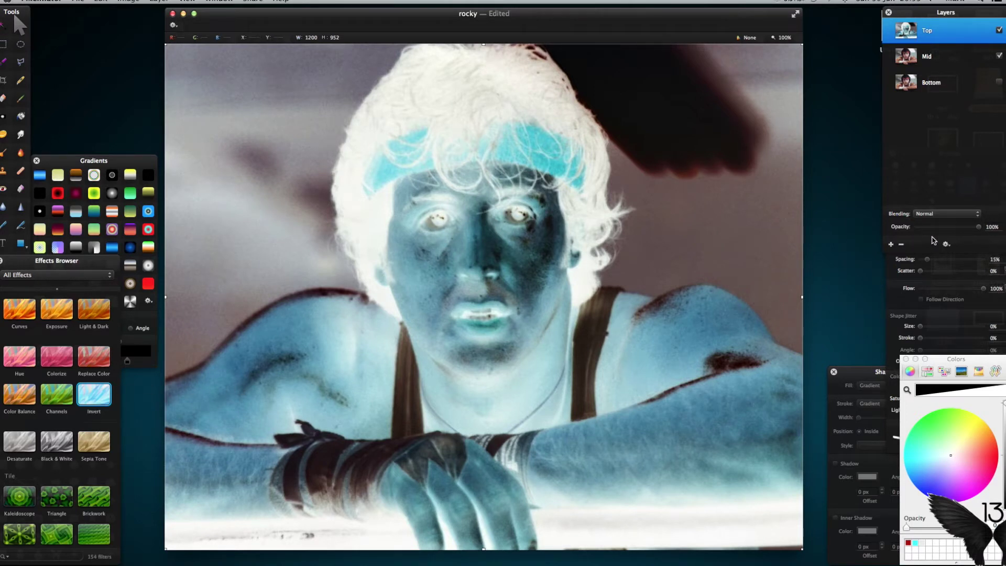
Change the Top layer's blend mode to Color Dodge.
left_click(968, 215)
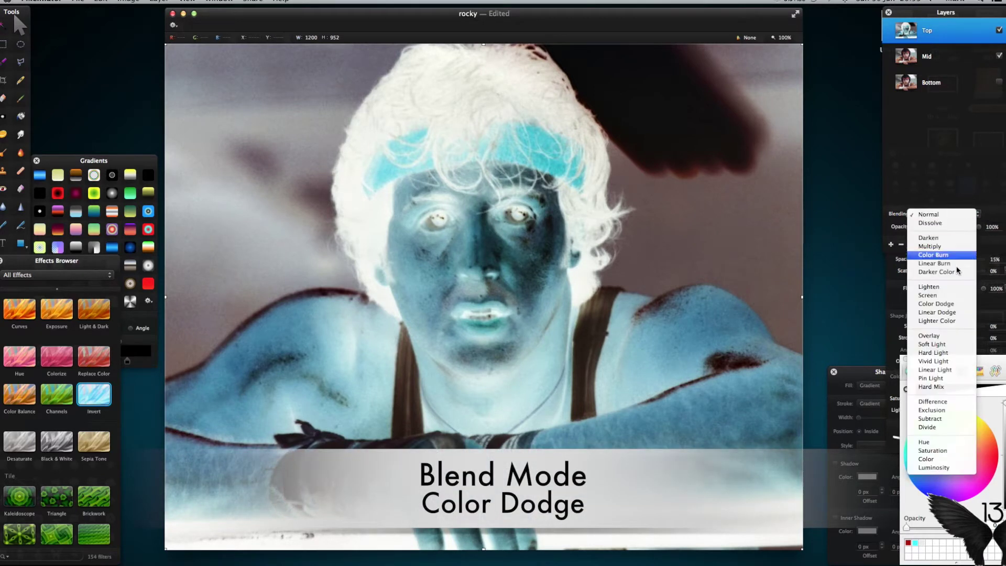
left_click(937, 304)
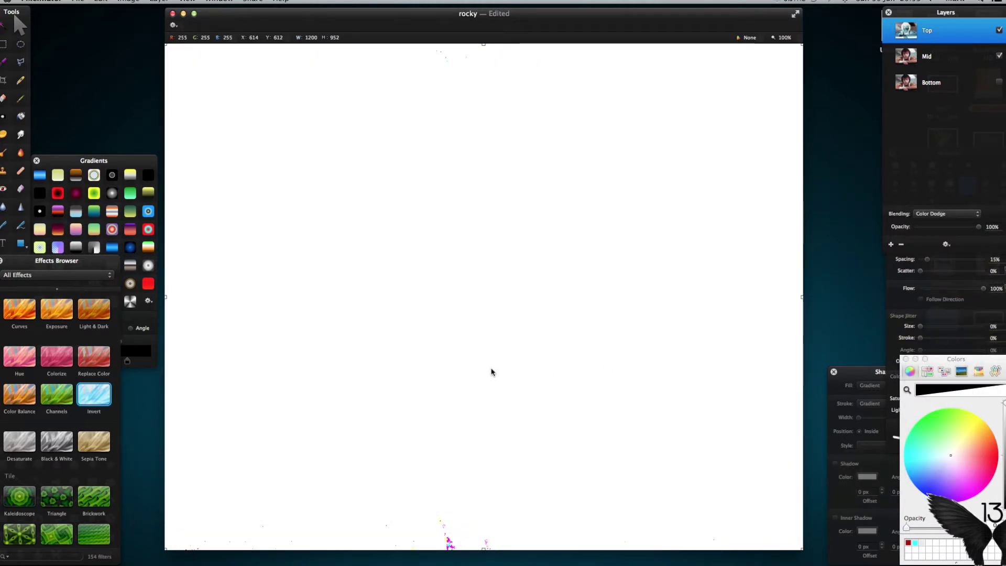
scroll(46, 330, "up", 10)
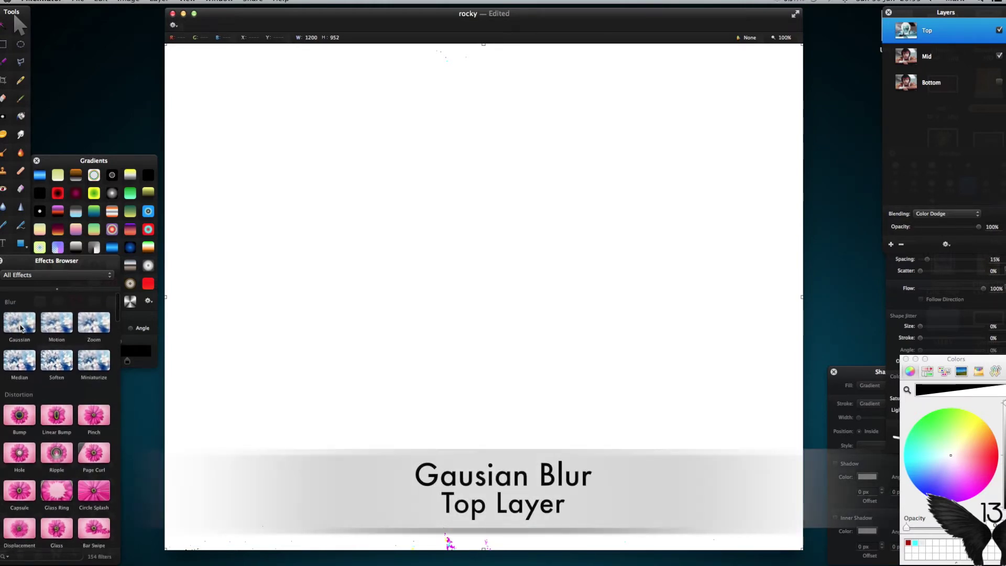
Apply a Gaussian blur to the Top layer, tuning the radius to reveal sketch lines.
left_click_drag(20, 327, 932, 34)
left_click_drag(462, 154, 195, 113)
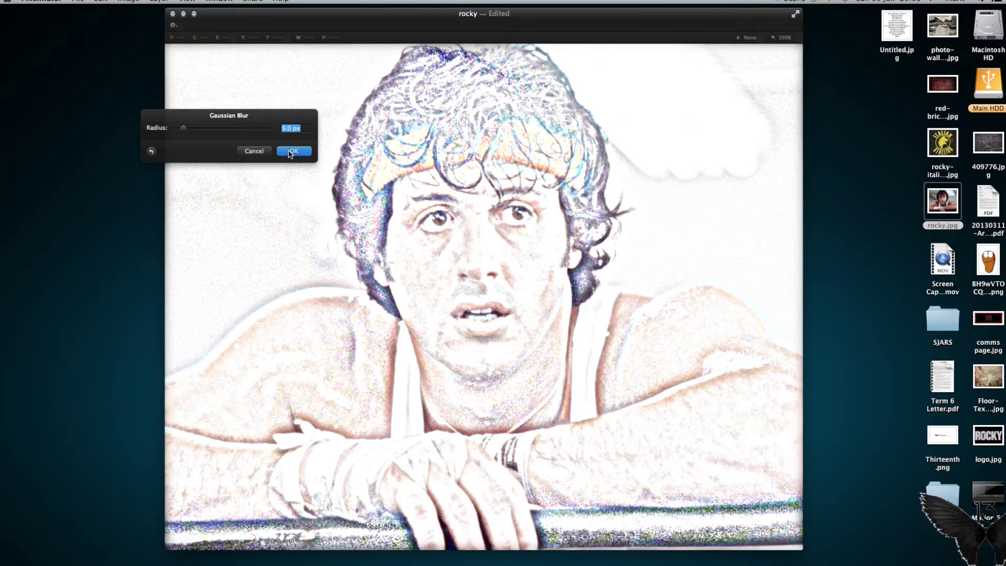
left_click(290, 152)
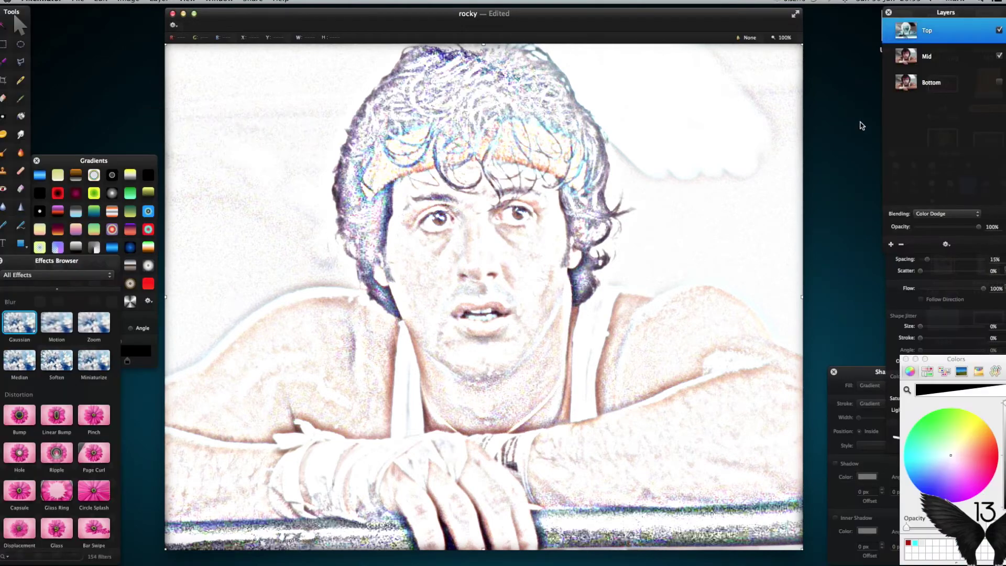
Show All Effects and apply Noise to the Top layer at about 10% amount.
scroll(72, 412, "down", 10)
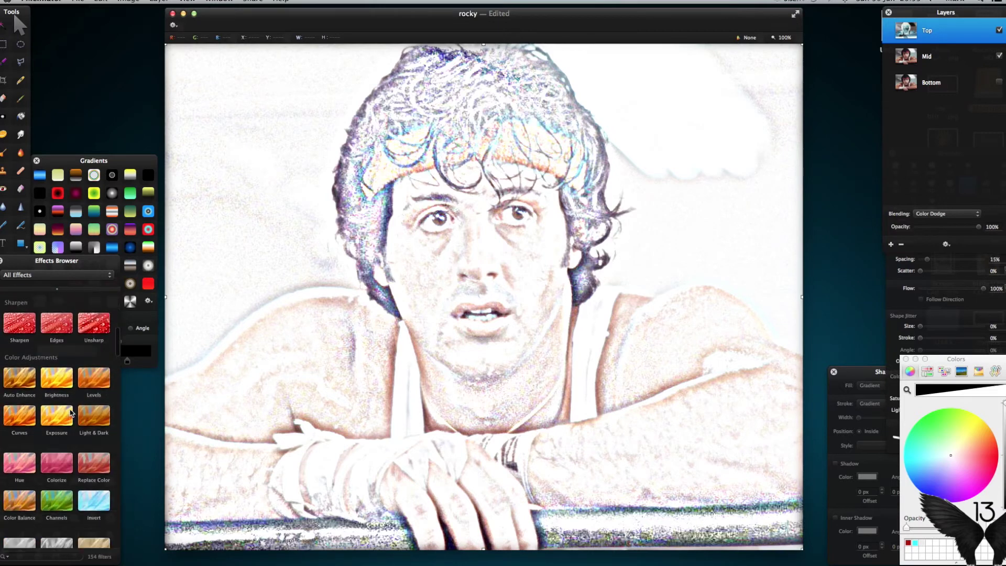
scroll(73, 412, "down", 10)
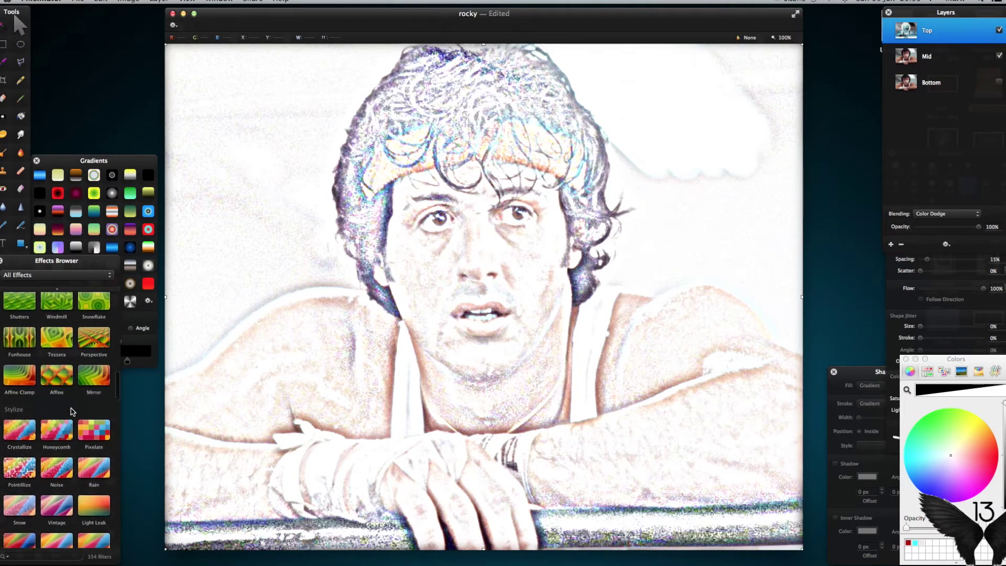
scroll(73, 412, "down", 1)
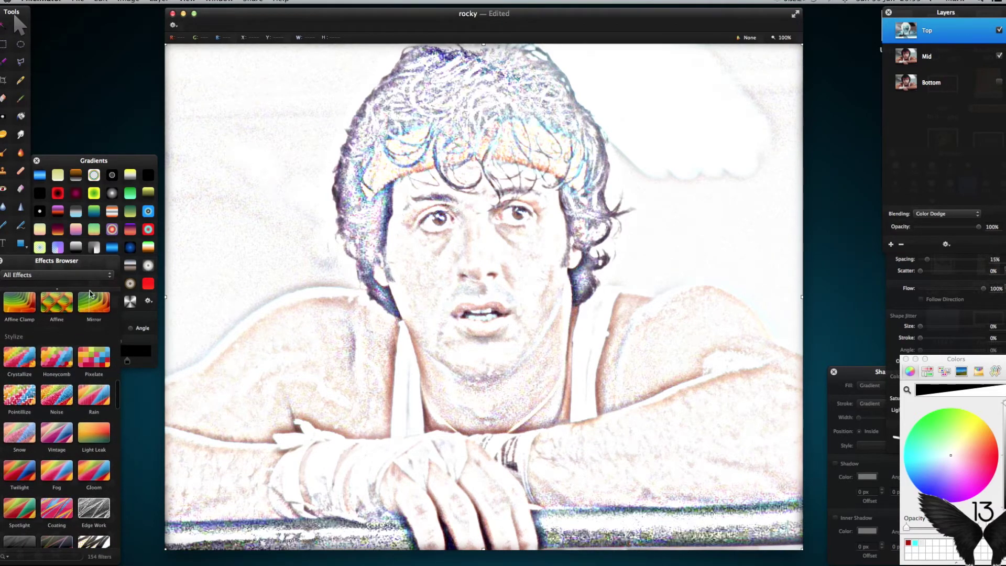
left_click(102, 275)
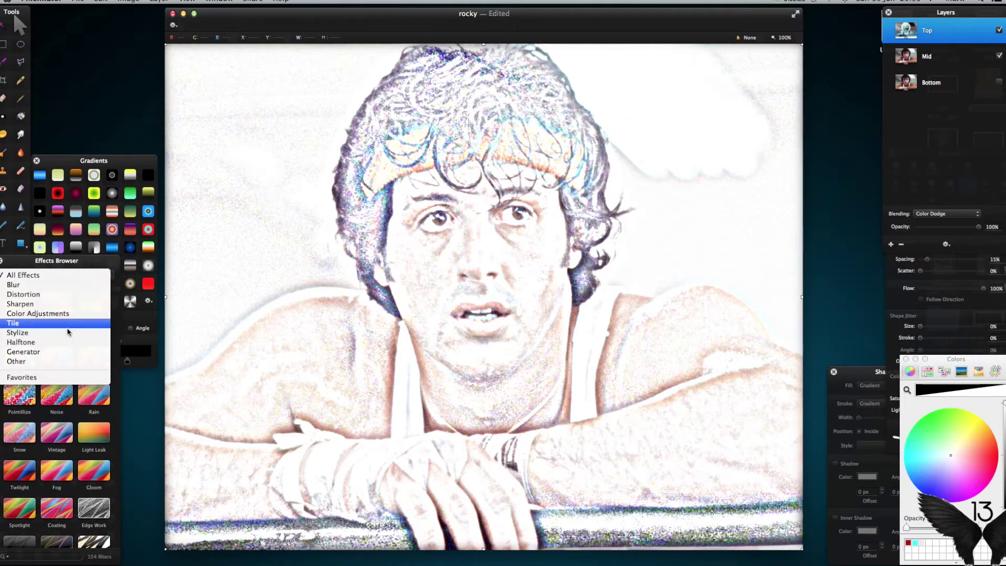
left_click(68, 276)
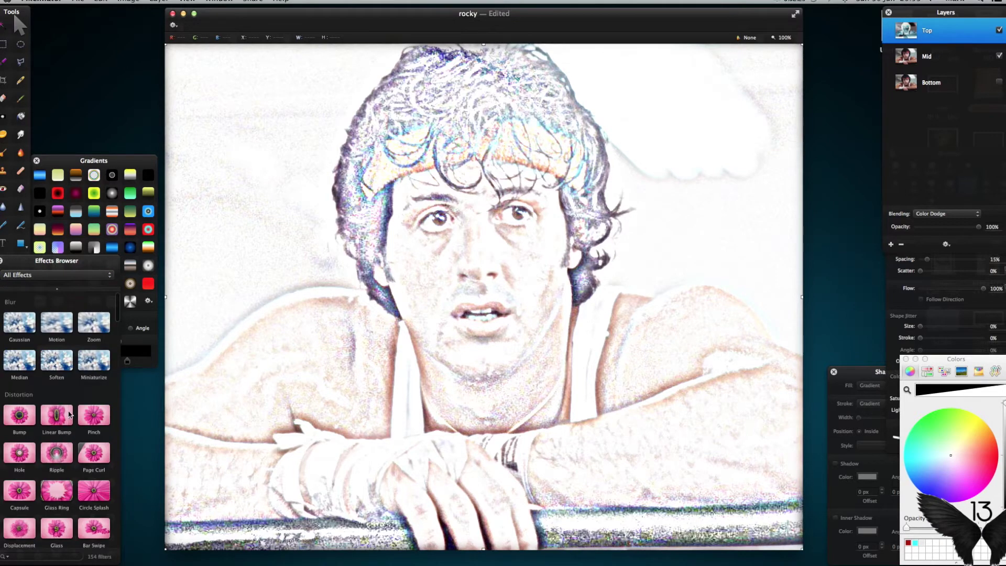
scroll(69, 442, "down", 15)
left_click_drag(74, 410, 515, 261)
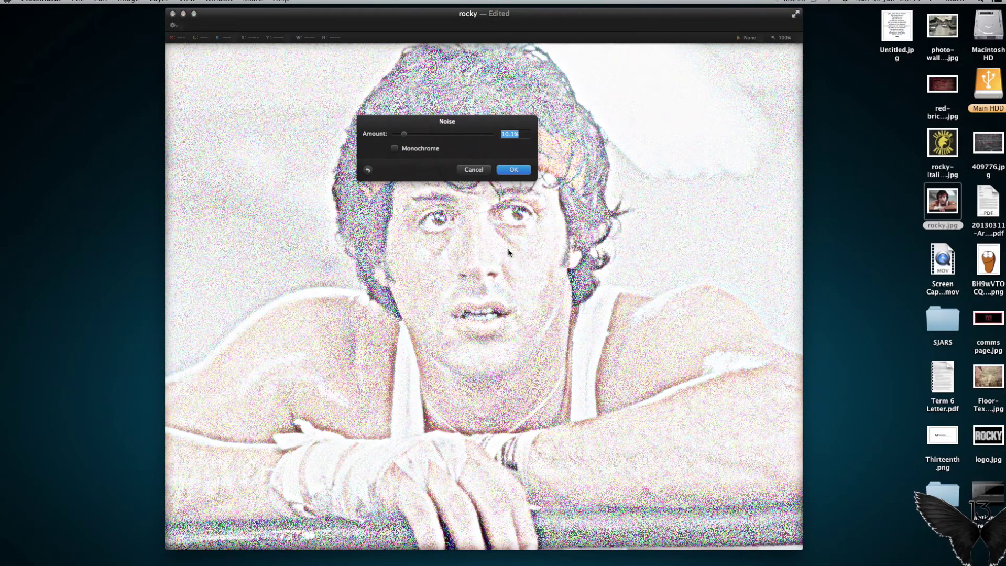
left_click_drag(455, 126, 309, 118)
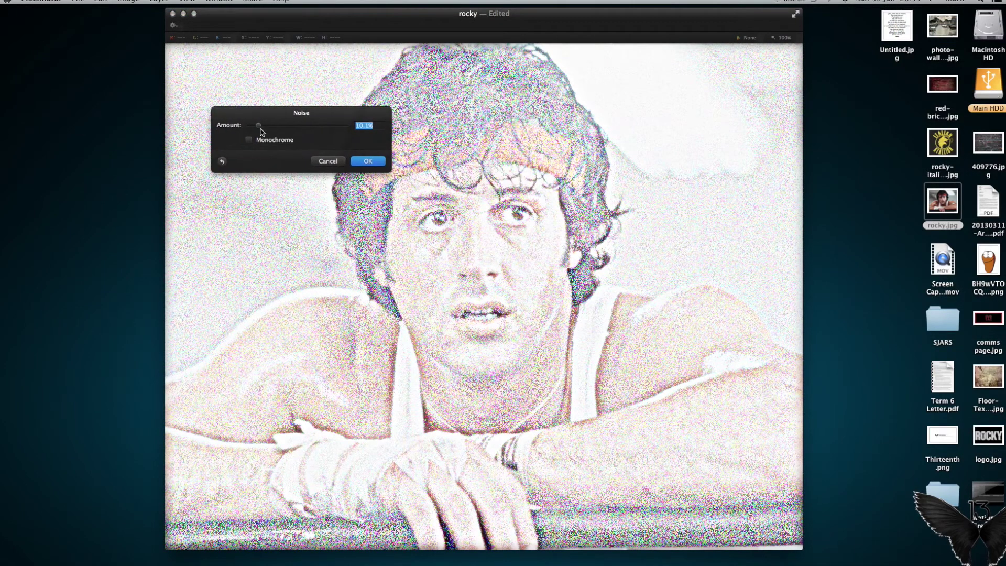
left_click(367, 162)
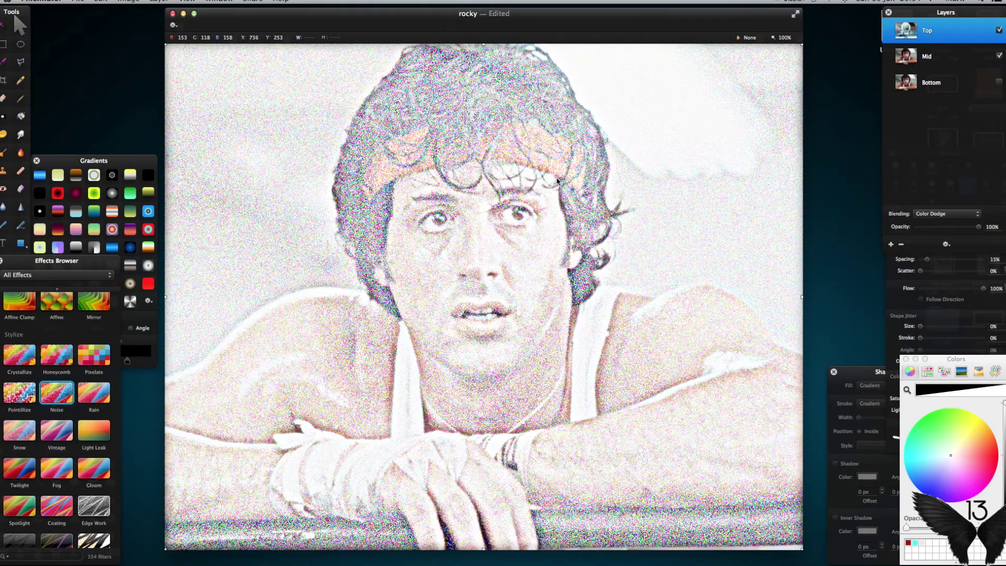
Apply Rain at 84.7% strength and −124.6° angle, then select the Mid layer.
left_click_drag(96, 394, 476, 294)
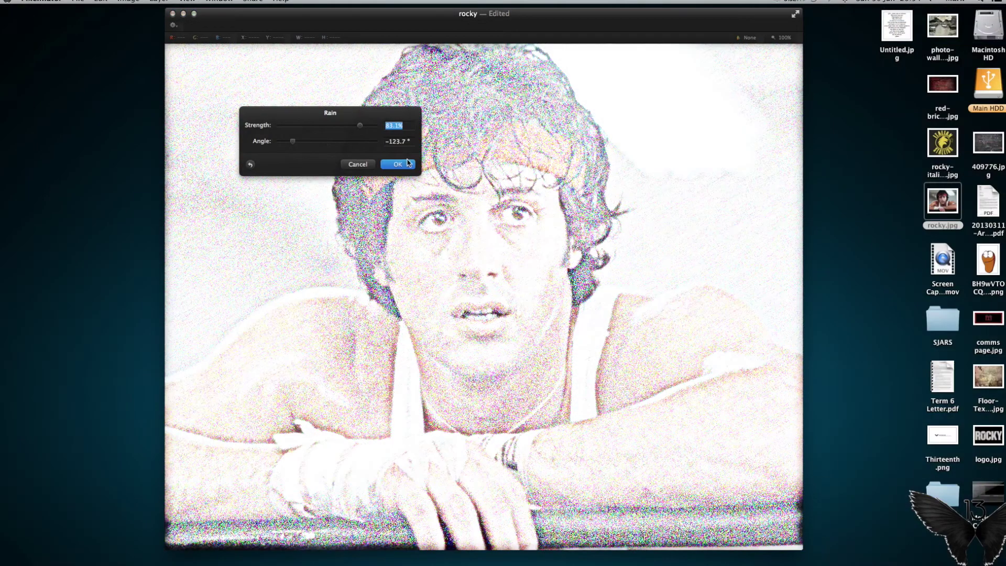
left_click_drag(365, 130, 363, 129)
left_click_drag(293, 142, 293, 143)
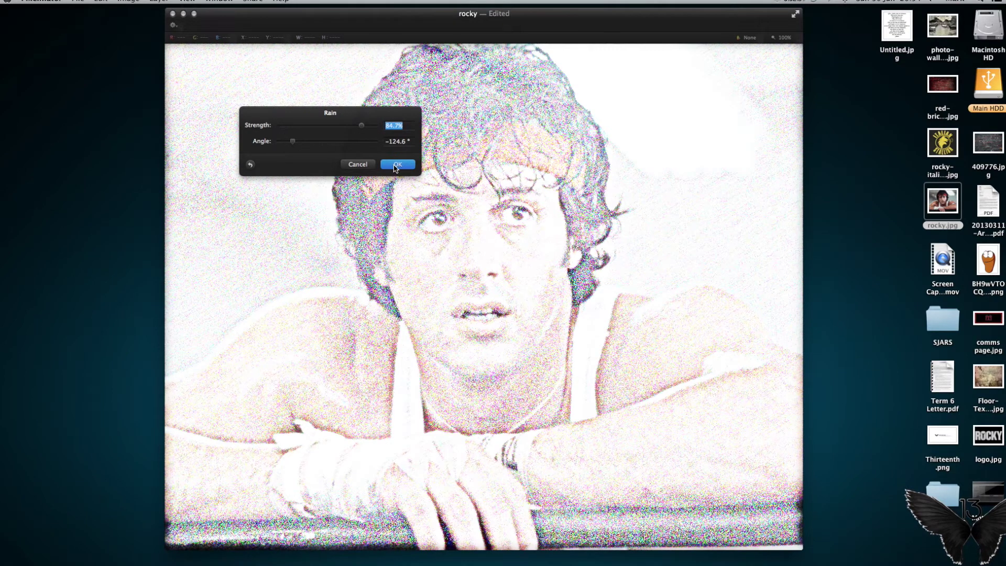
left_click(397, 164)
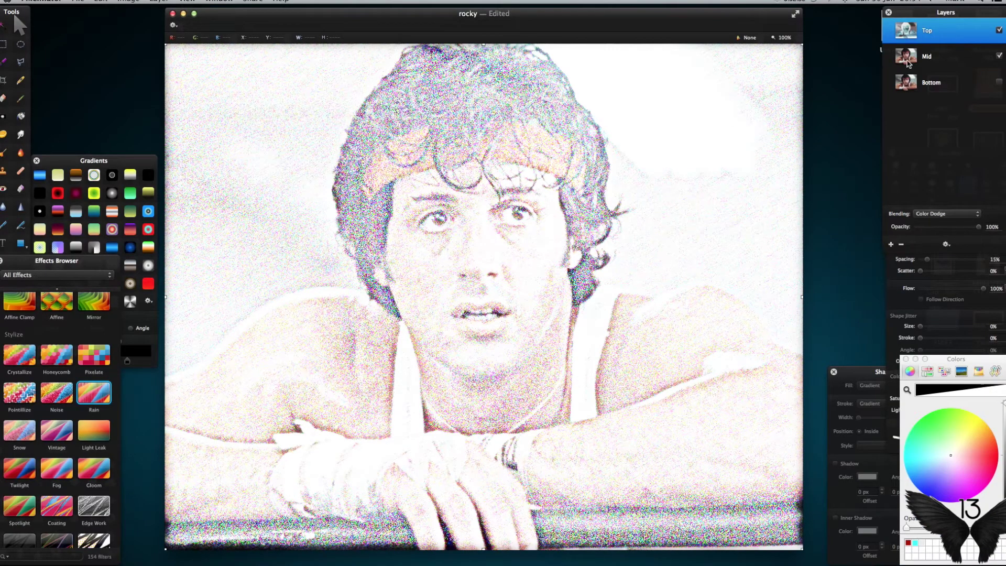
left_click(908, 62)
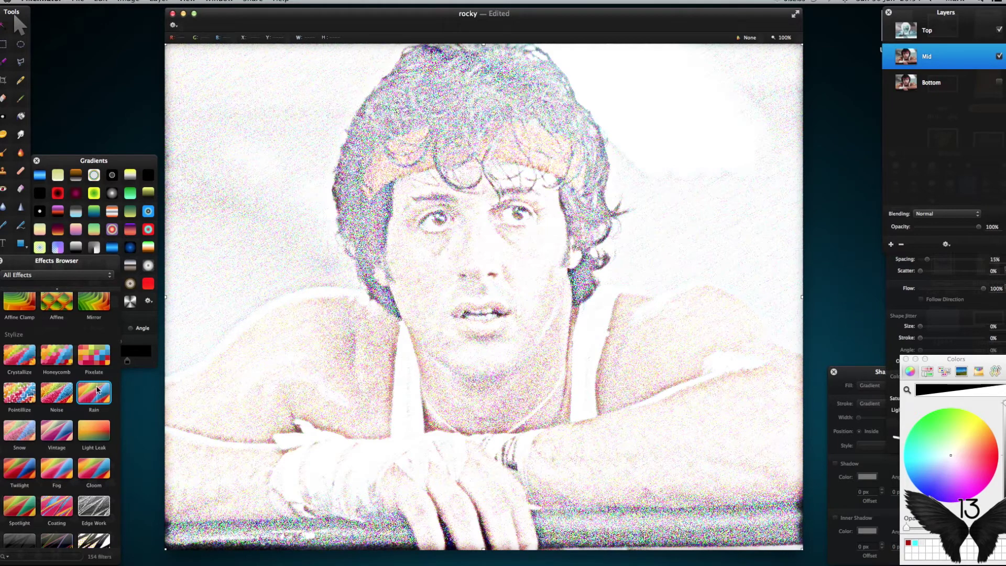
Apply the same Rain effect (84.7%, −124.6°) to the Mid layer.
left_click_drag(96, 390, 473, 308)
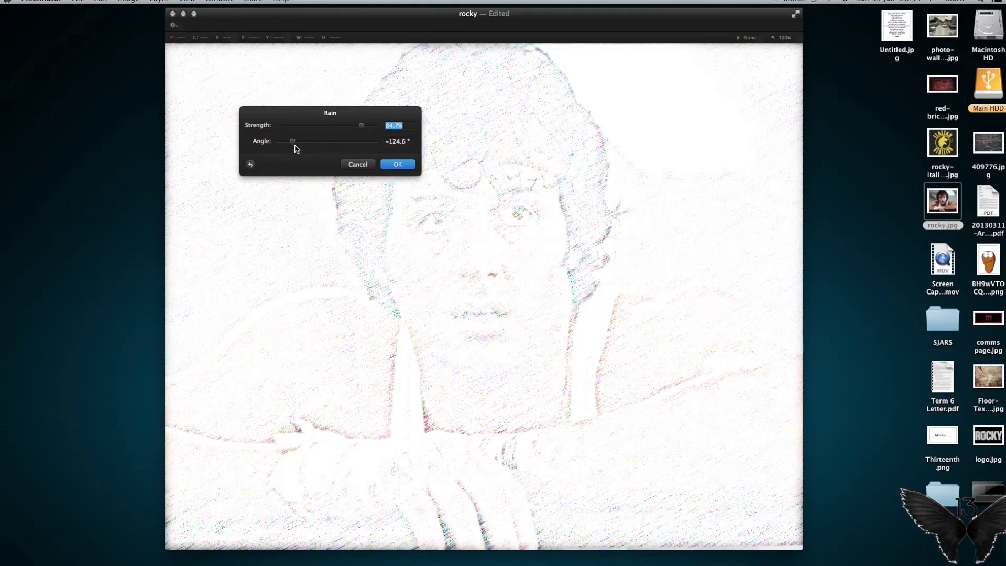
left_click(397, 164)
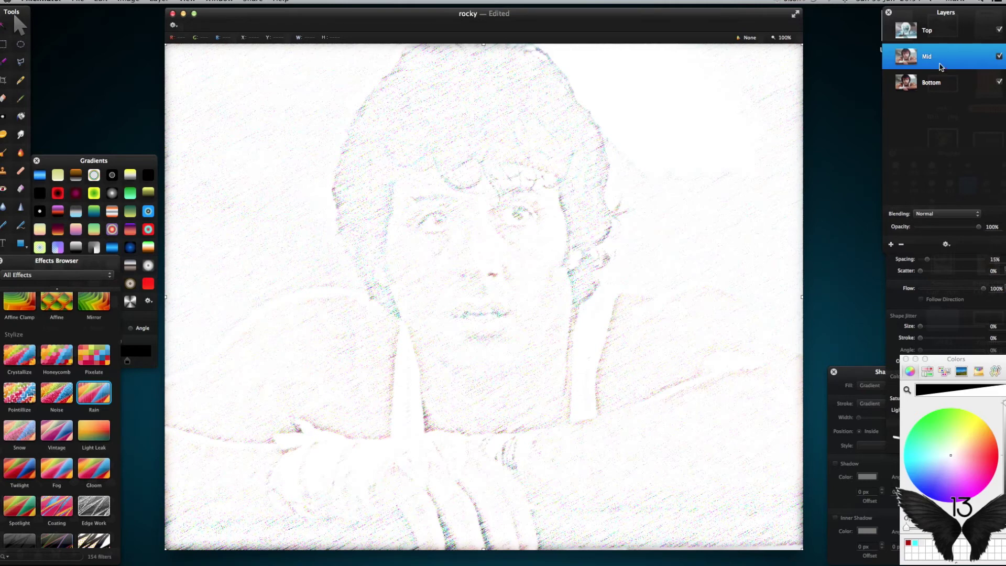
Lower the Mid layer's opacity to about 51%, then select the Top layer.
left_click_drag(978, 228, 950, 232)
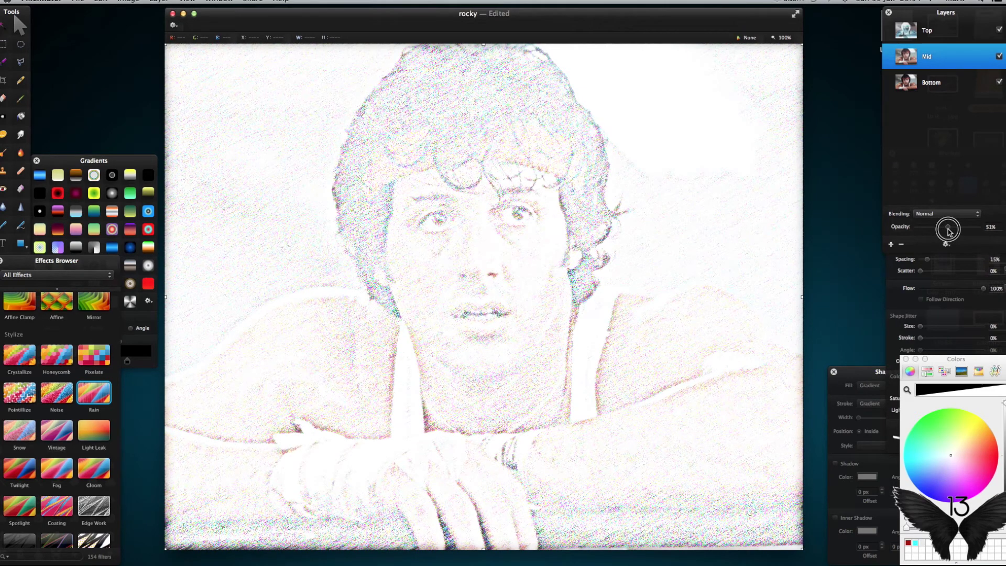
left_click(638, 215)
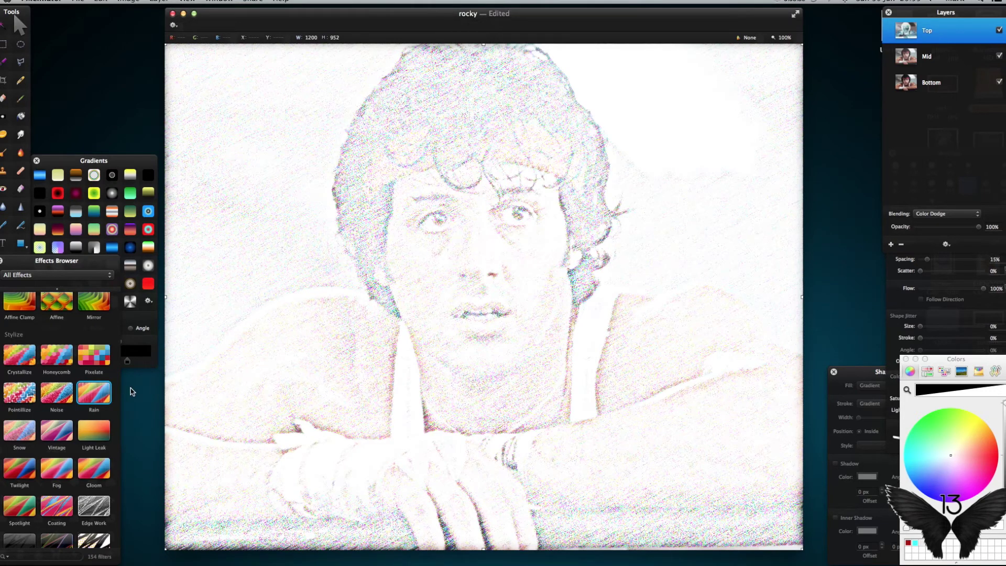
Add a Light Leak in the Vega style, aimed from the top-left corner.
scroll(94, 419, "down", 1)
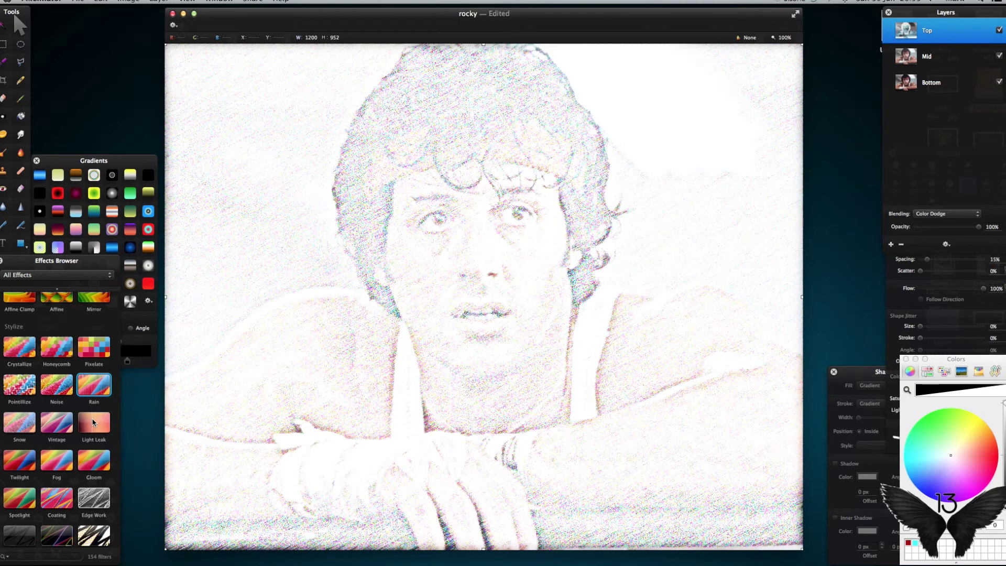
left_click_drag(93, 422, 373, 240)
left_click_drag(484, 111, 60, 78)
left_click_drag(484, 296, 183, 57)
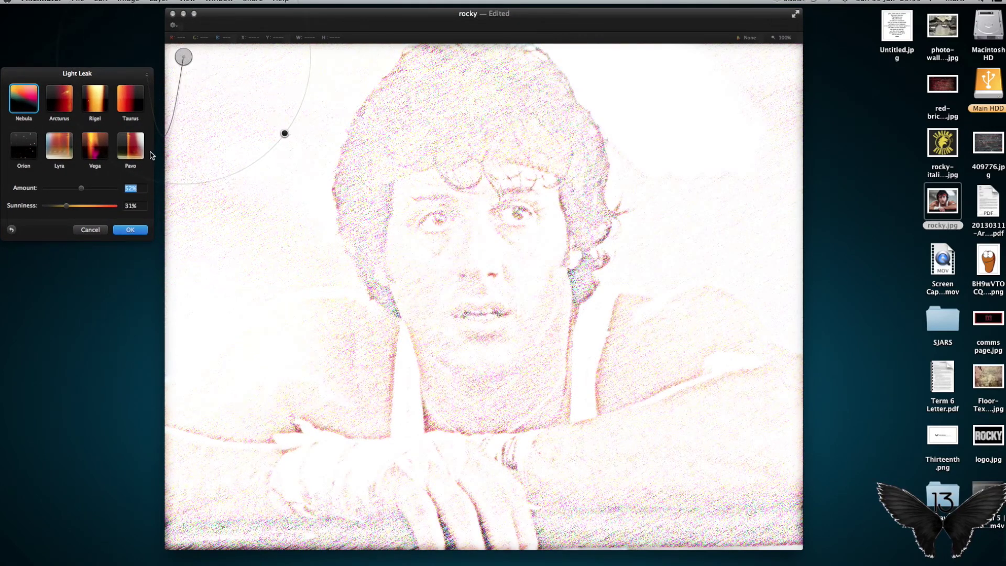
left_click(97, 143)
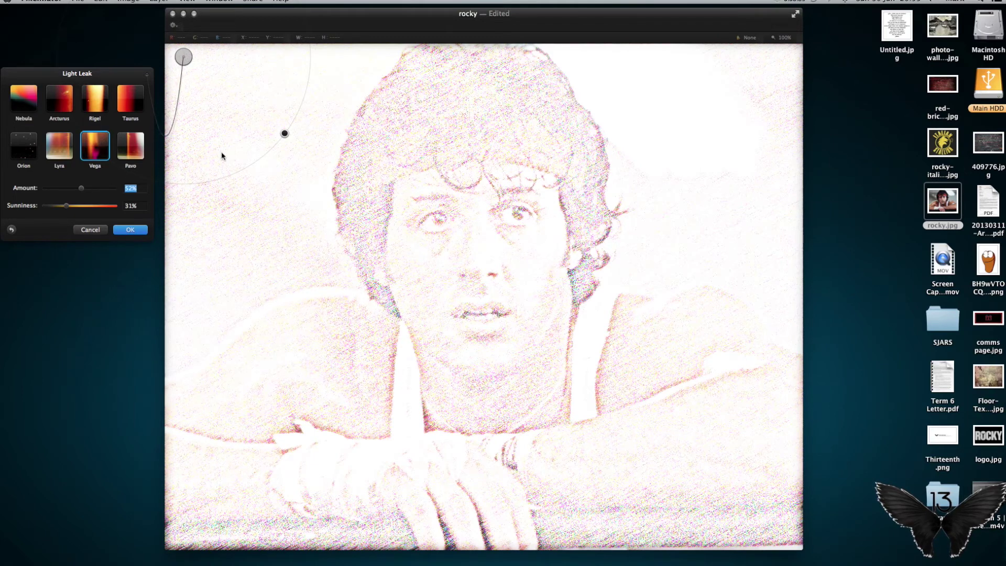
Widen the light leak's spread, setting Sunniness to 100% and Amount to 57%.
left_click_drag(285, 135, 330, 158)
left_click_drag(179, 53, 163, 40)
left_click_drag(314, 140, 328, 163)
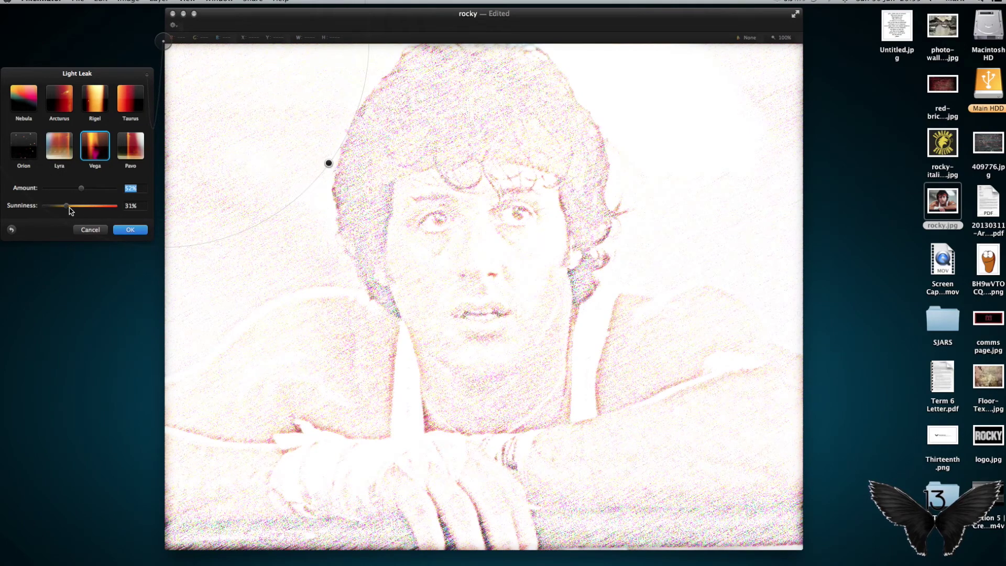
left_click_drag(67, 207, 128, 221)
left_click_drag(328, 164, 335, 184)
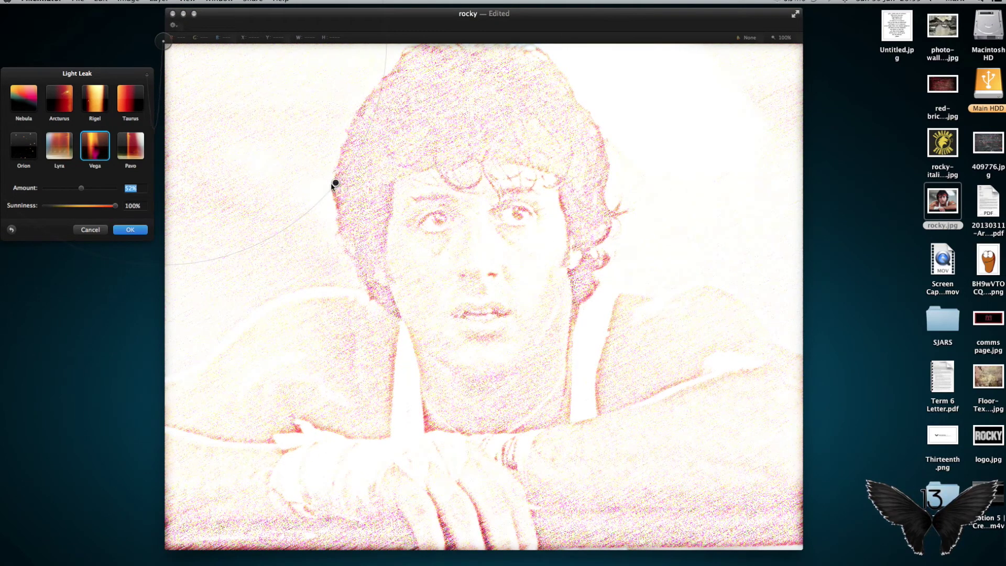
mouse_move(81, 188)
left_mouse_down()
mouse_move(111, 189)
mouse_move(87, 190)
left_mouse_up()
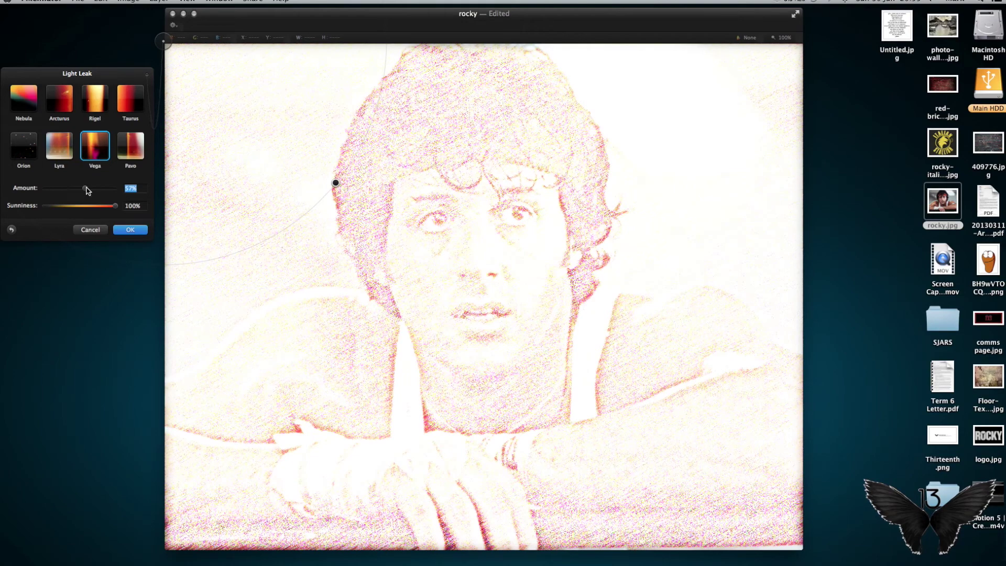
left_click(130, 230)
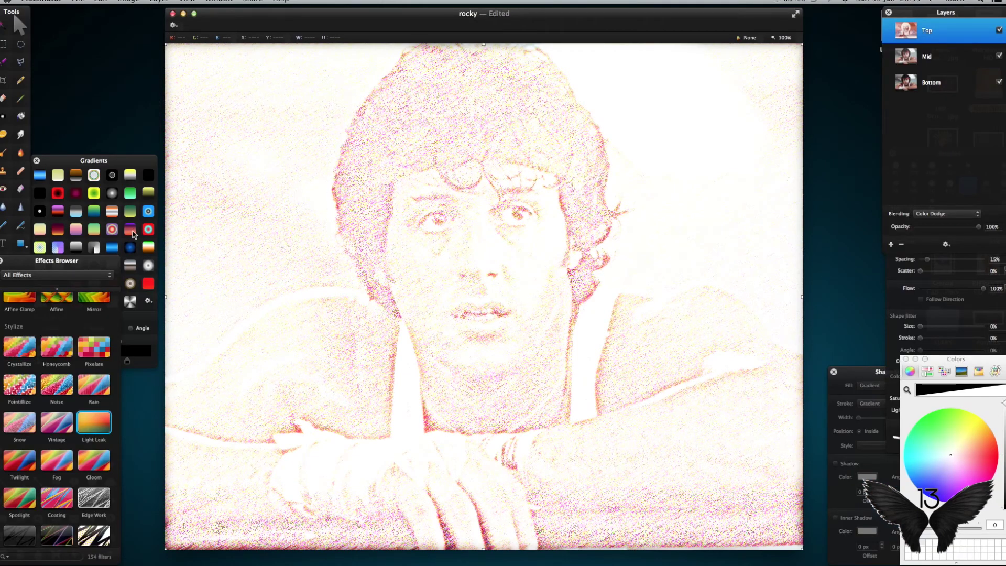
Apply Vintage in the Normal style with 100% vignette and reduced saturation.
double_click(62, 429)
left_click_drag(516, 112, 123, 84)
left_click_drag(148, 212, 219, 219)
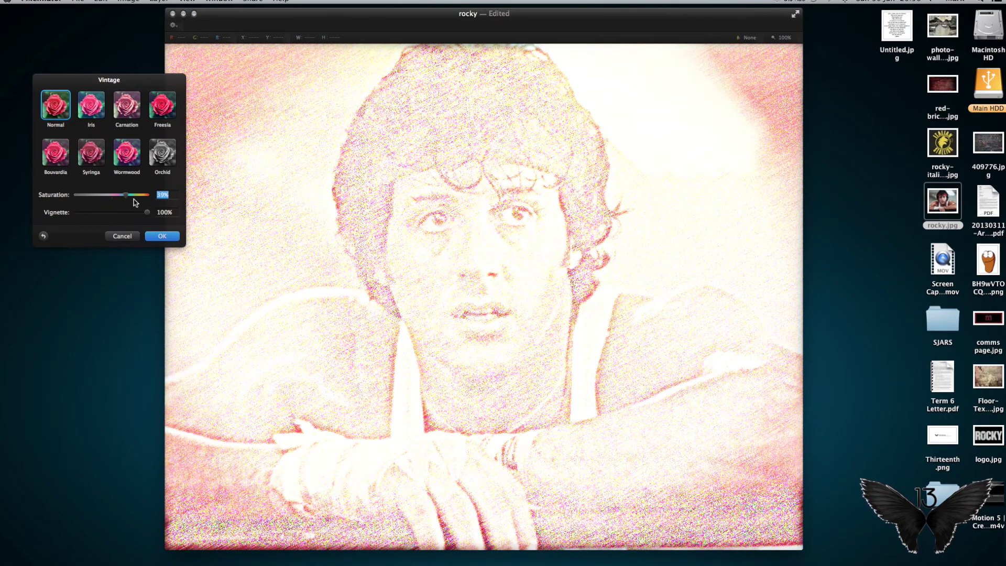
mouse_move(127, 196)
left_mouse_down()
mouse_move(96, 197)
mouse_move(135, 197)
left_mouse_up()
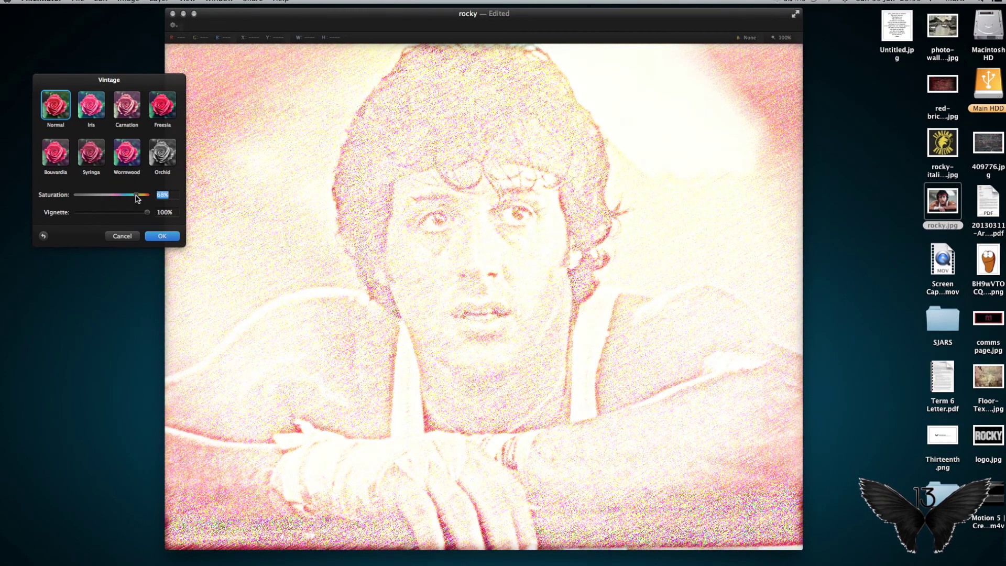
left_click(164, 236)
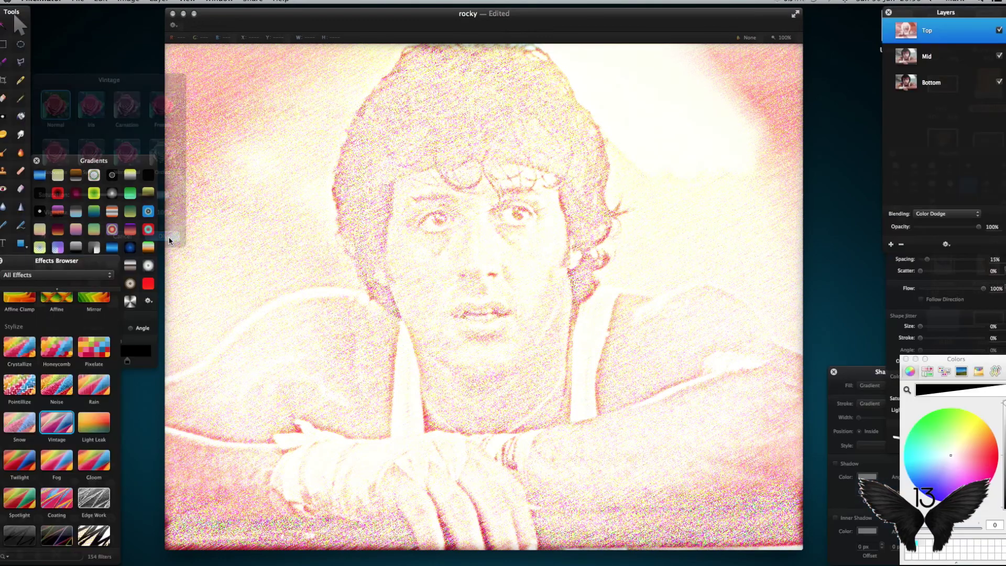